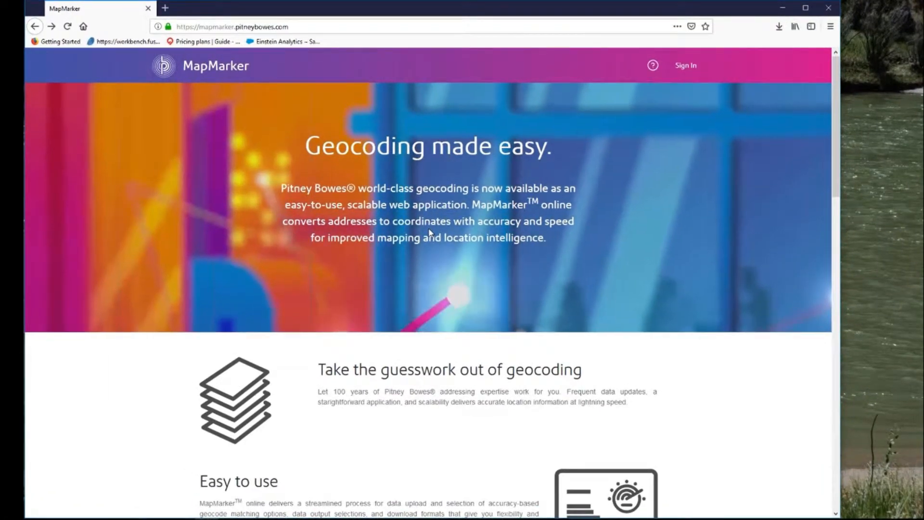
Review the MapMarker pricing plans and open the sign-up form for the Pay as you go 5k plan
scroll(429, 232, "down", 2)
scroll(430, 233, "down", 5)
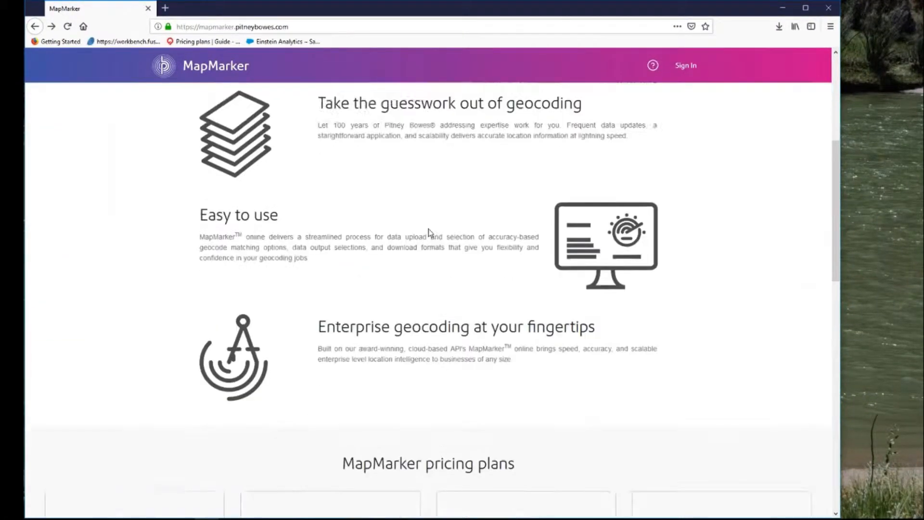
scroll(430, 232, "down", 4)
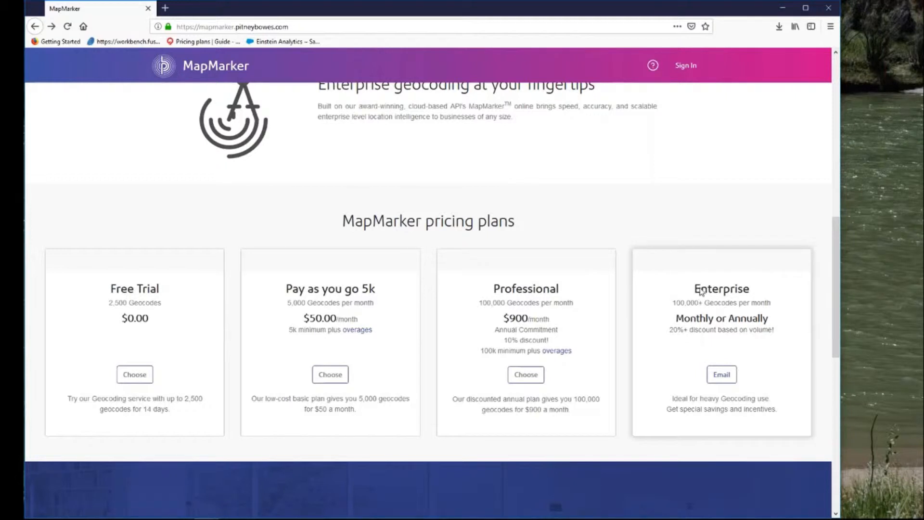
left_click(335, 381)
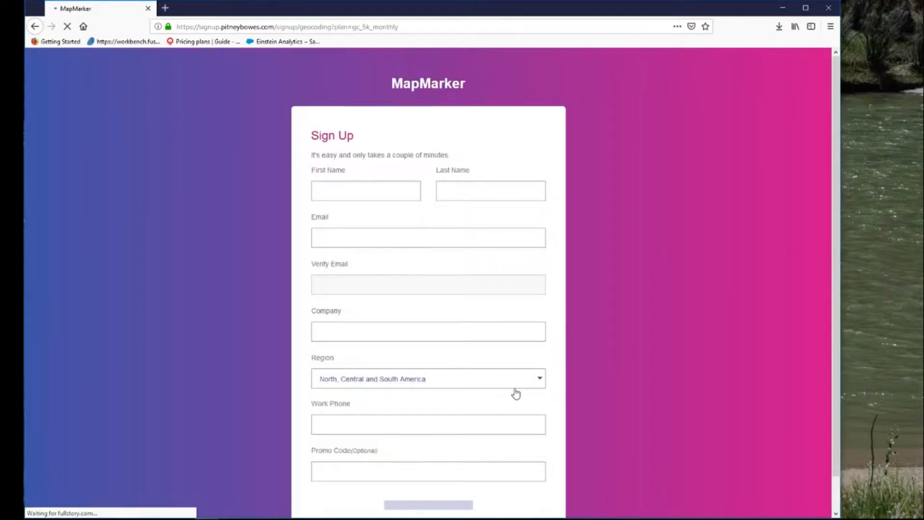
Examine the sign-up form from the name and email fields through region, country and address to the optional promo code
scroll(654, 333, "down", 2)
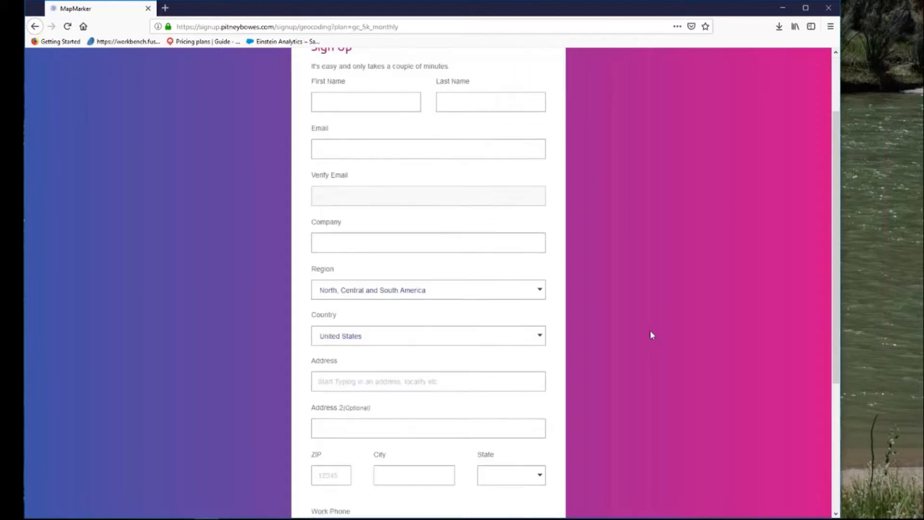
scroll(651, 334, "down", 3)
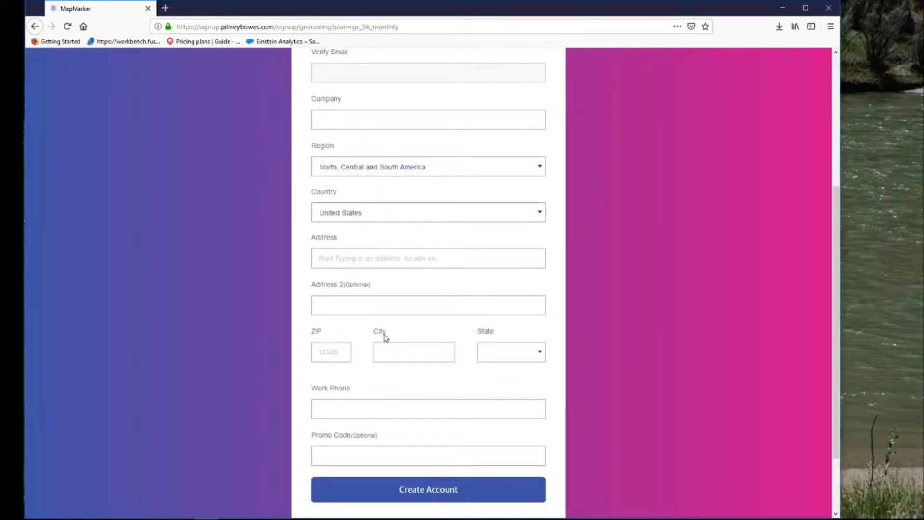
scroll(609, 374, "up", 5)
scroll(608, 374, "down", 7)
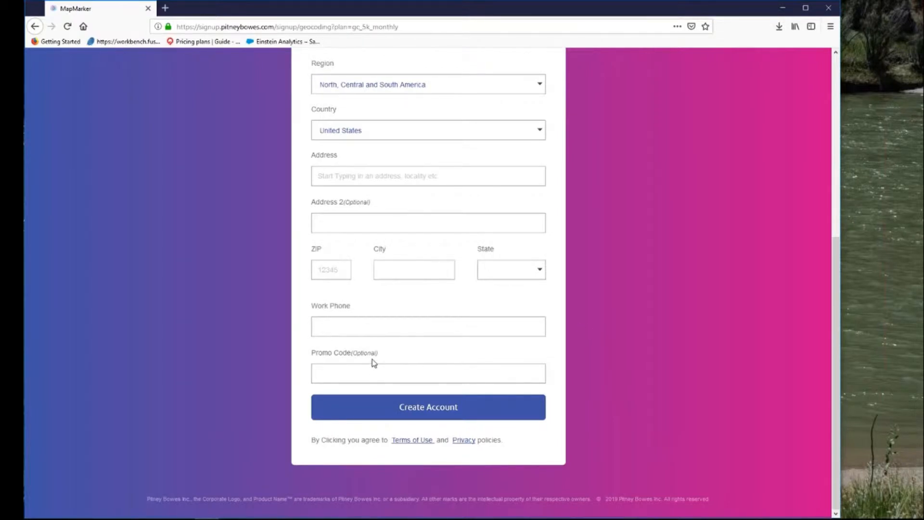
left_click_drag(381, 355, 313, 351)
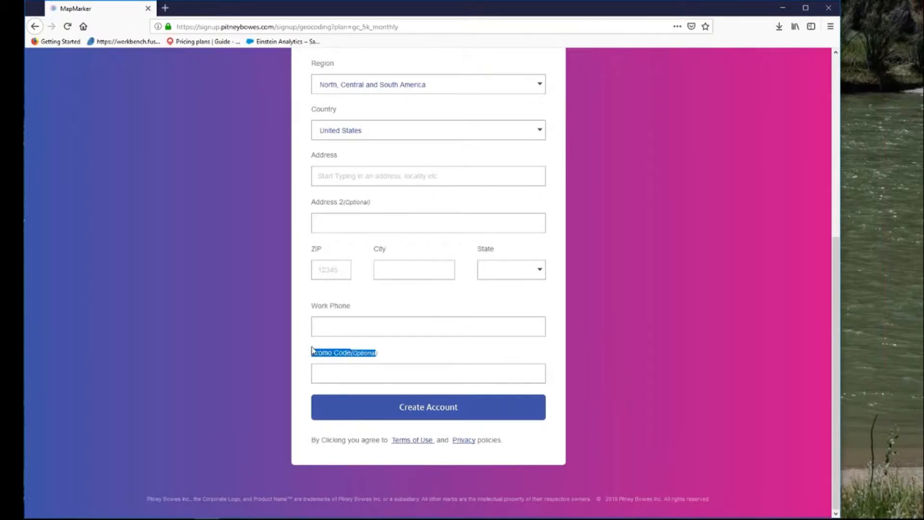
left_click(641, 342)
scroll(619, 312, "up", 3)
scroll(619, 312, "up", 2)
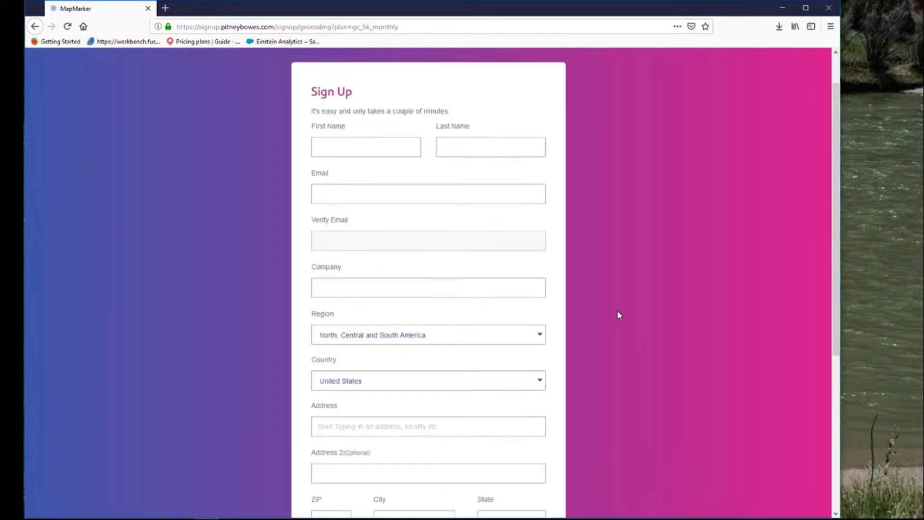
scroll(616, 313, "down", 5)
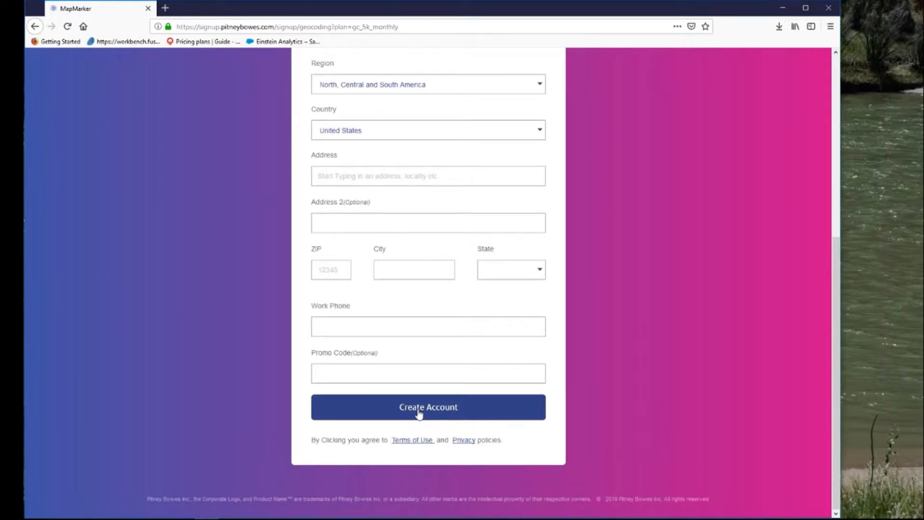
scroll(687, 295, "up", 5)
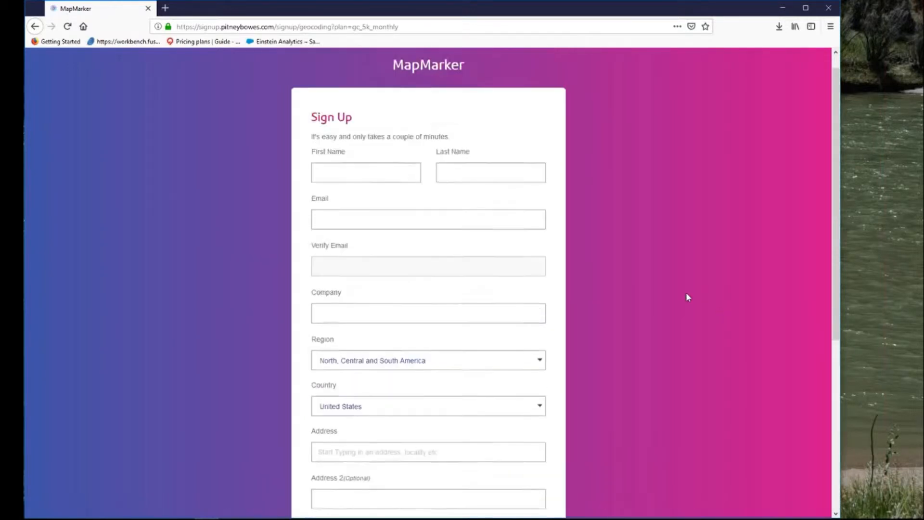
scroll(688, 297, "up", 1)
Go back to the MapMarker home page and sign in to the existing account
key("alt+Left")
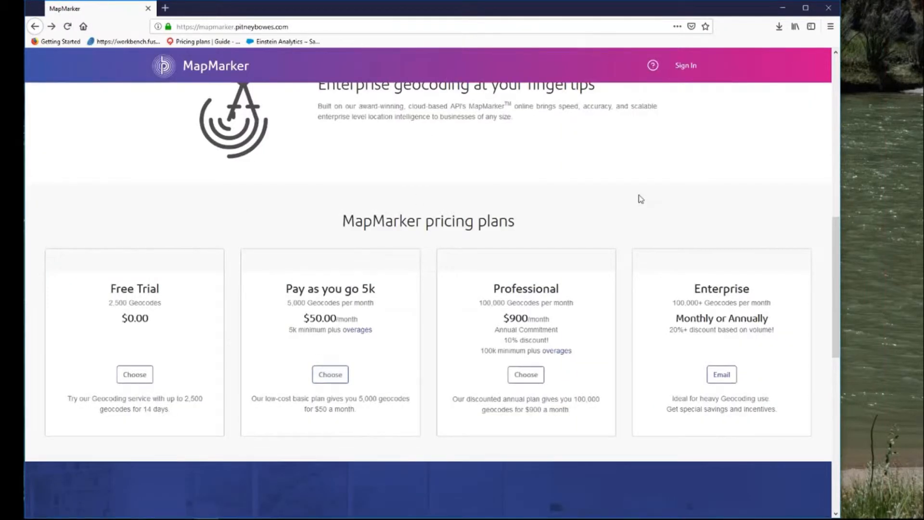
scroll(641, 199, "up", 5)
left_click(685, 67)
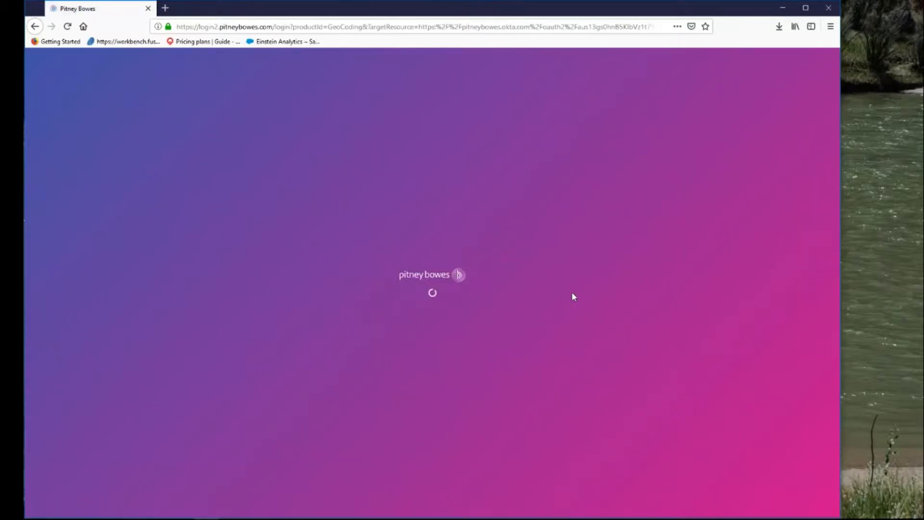
left_click(441, 321)
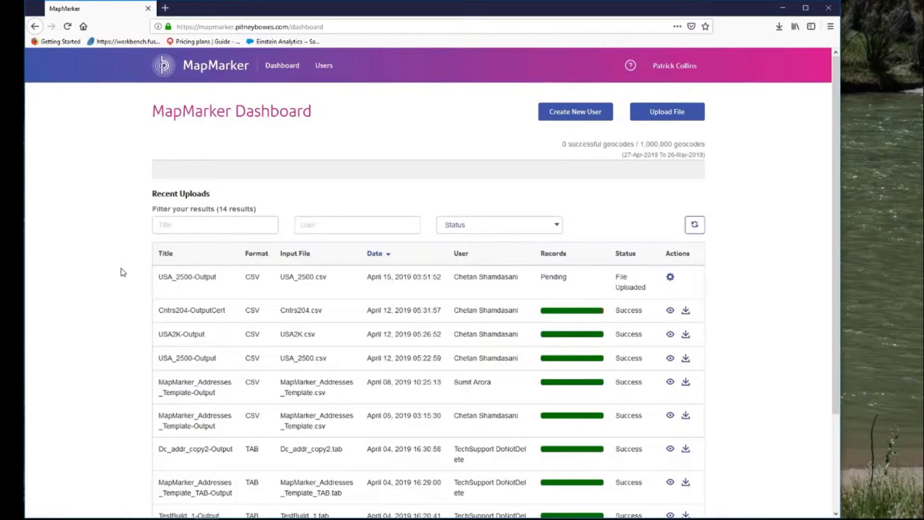
Look over the recent uploads, view the details of the Cntrs204-OutputCert job, and return to the dashboard
scroll(161, 294, "down", 3)
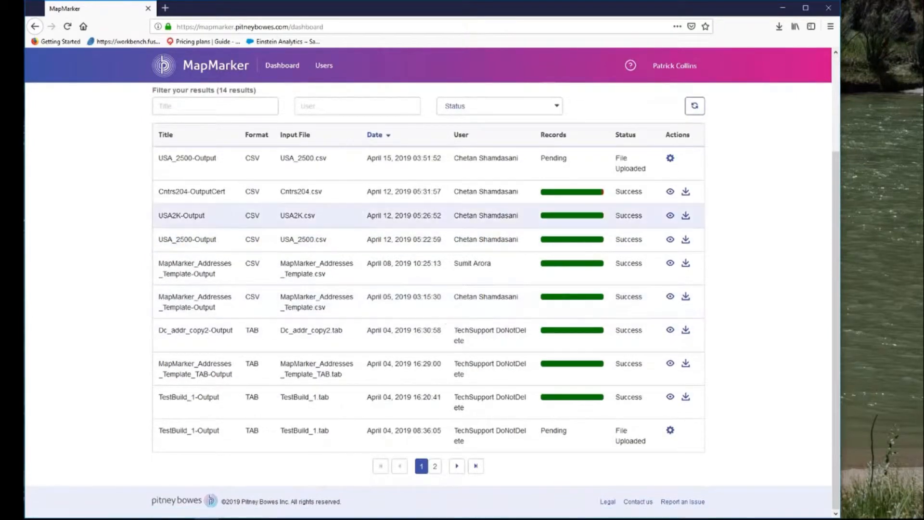
scroll(756, 237, "up", 3)
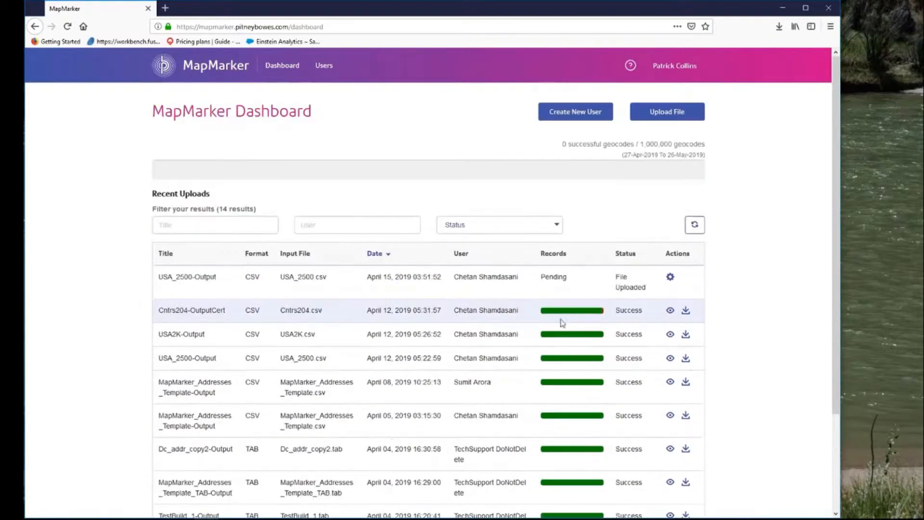
mouse_move(568, 314)
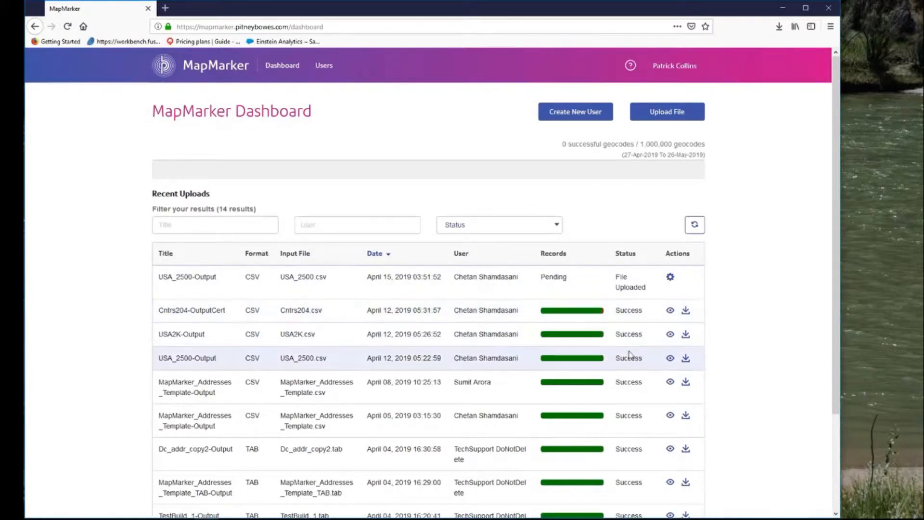
left_click(671, 310)
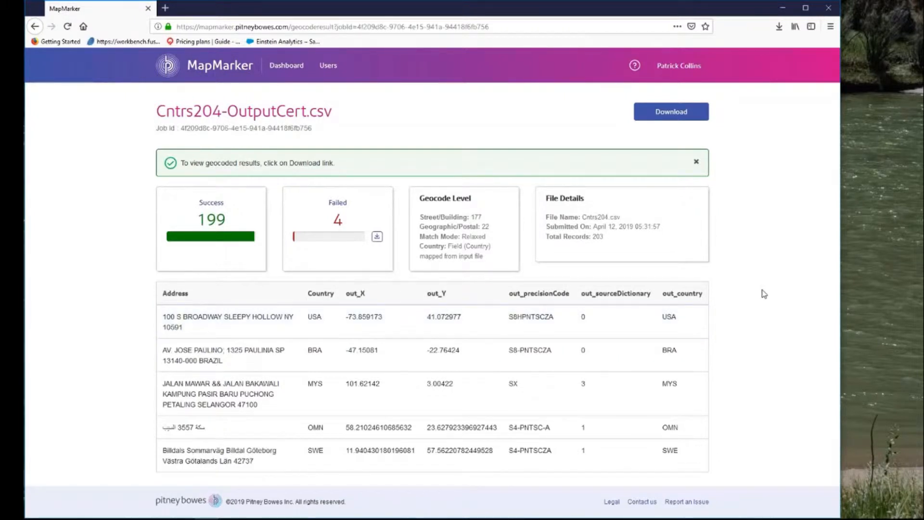
left_click(35, 26)
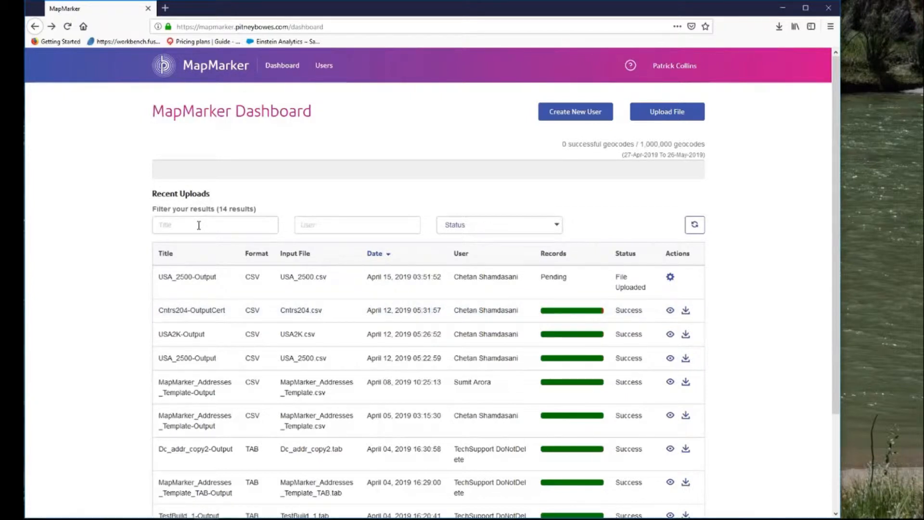
Examine the user and status filters and the list of recent uploads on the dashboard
left_click(342, 226)
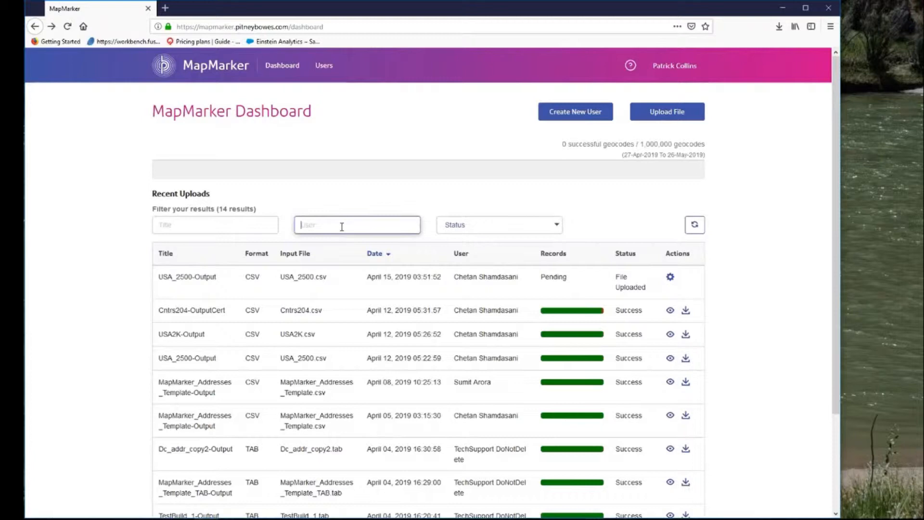
left_click(524, 224)
left_click(585, 191)
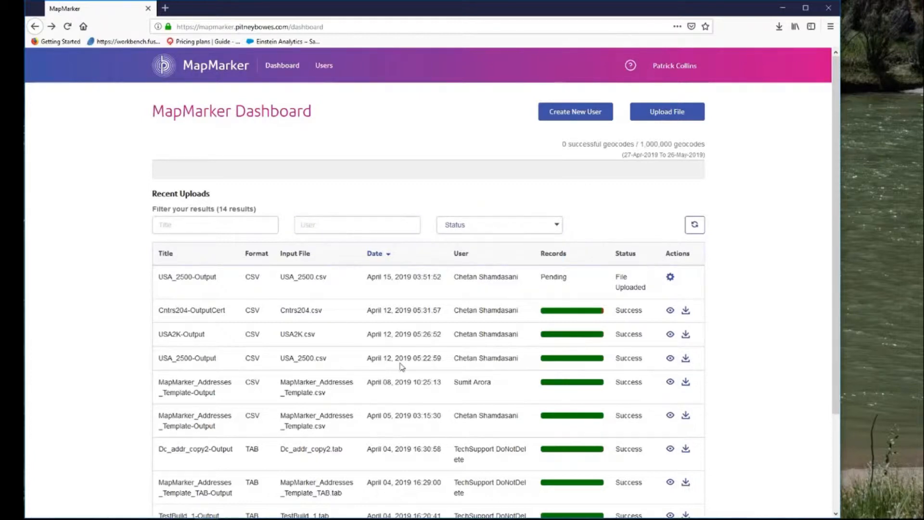
scroll(785, 344, "down", 3)
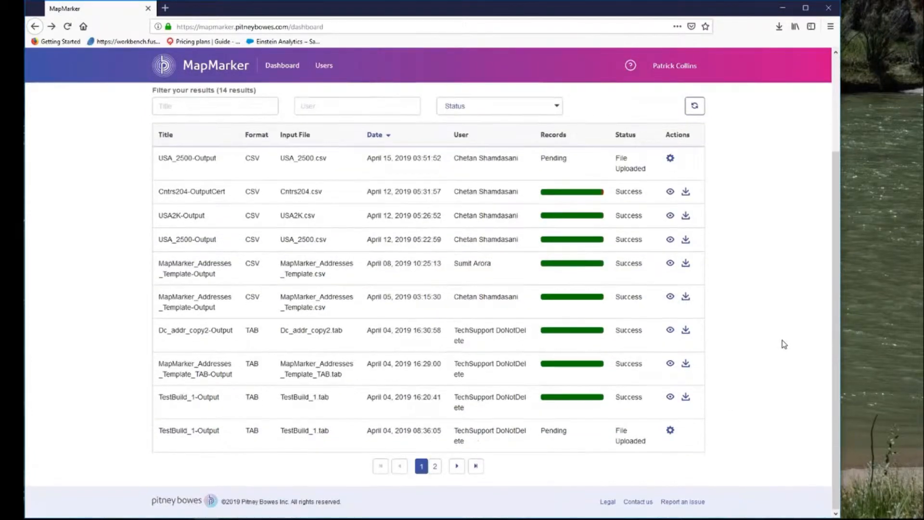
scroll(785, 344, "up", 3)
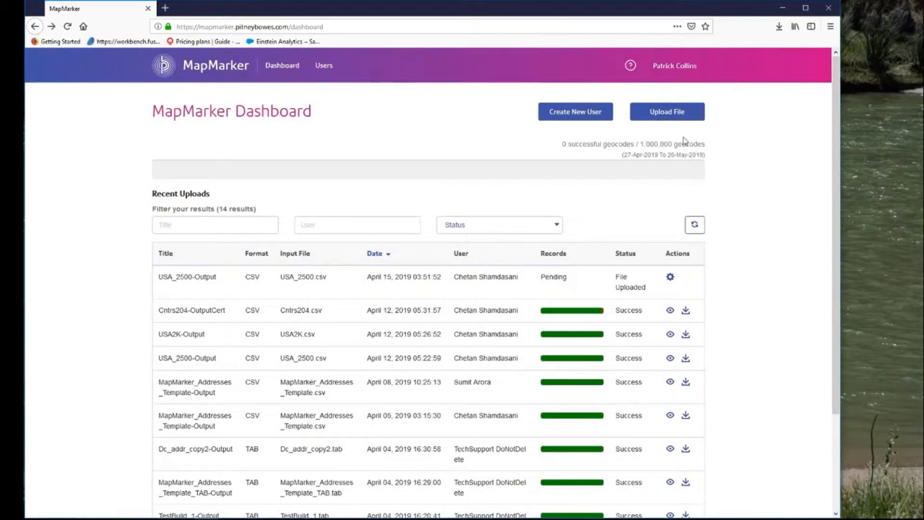
Start a new upload and add the USA_2K file from the MapMarker Data folder
left_click(672, 113)
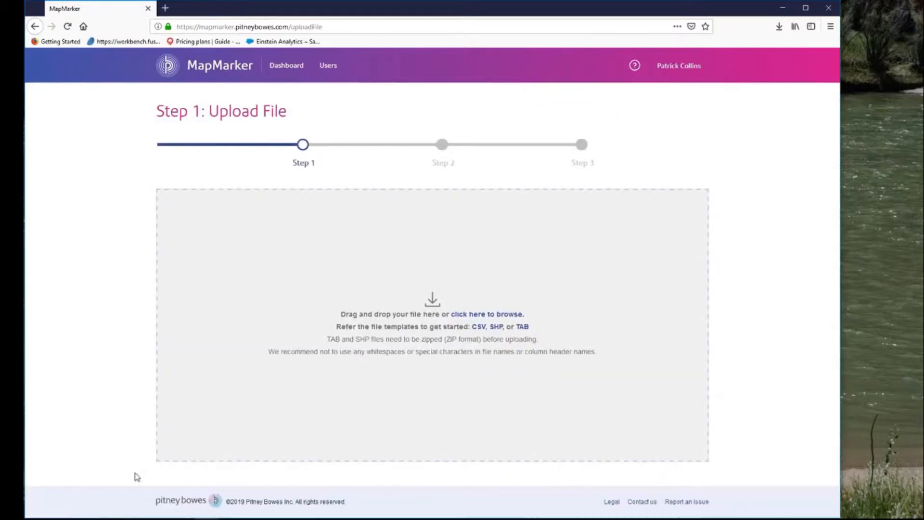
left_click(158, 509)
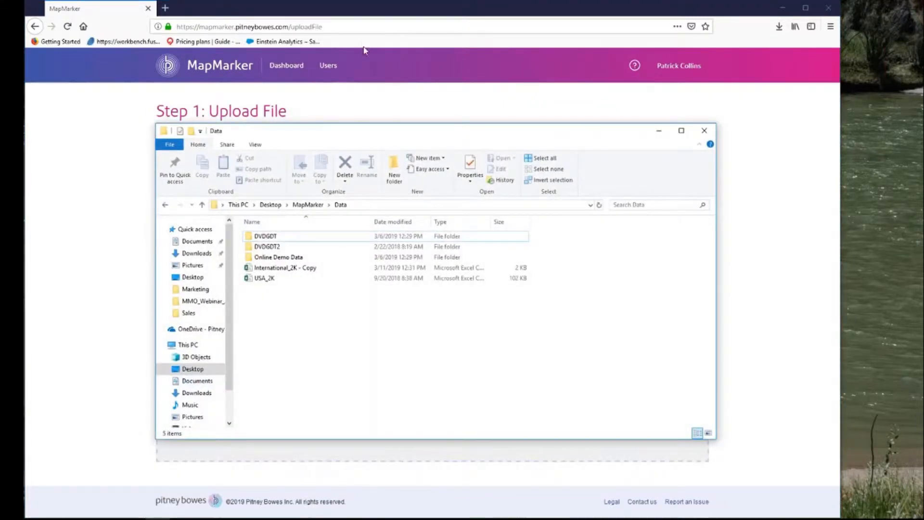
left_click_drag(591, 133, 832, 214)
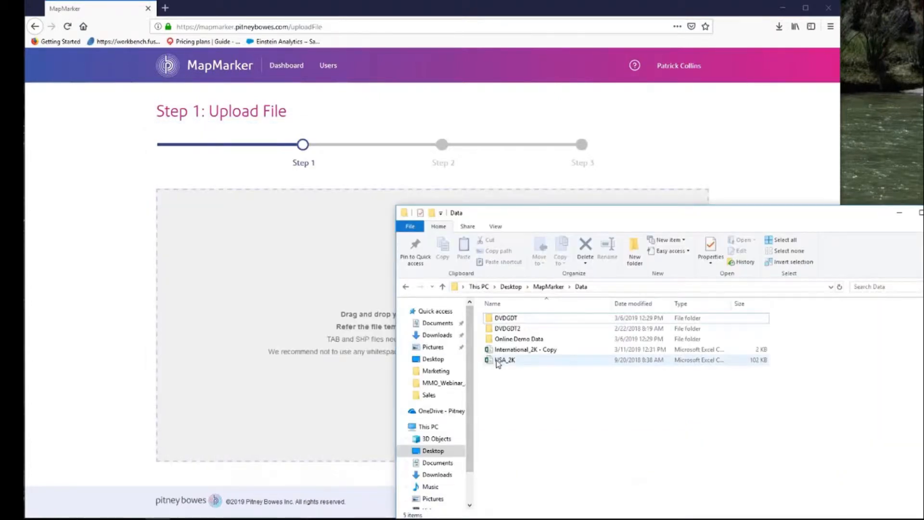
left_click_drag(504, 360, 341, 272)
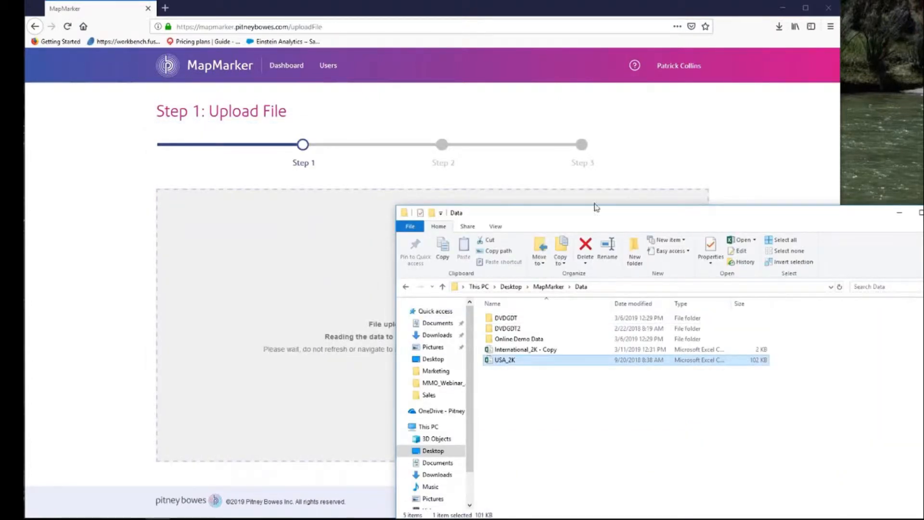
left_click_drag(692, 221, 363, 200)
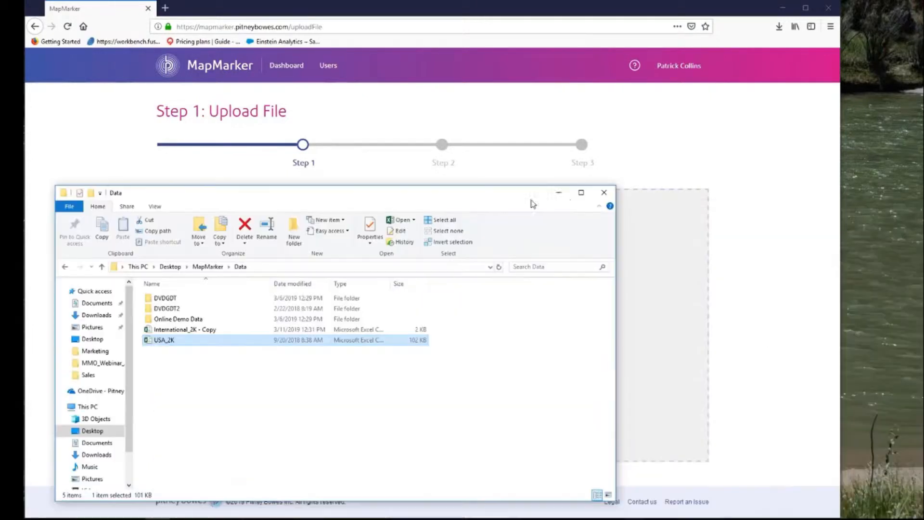
left_click(557, 191)
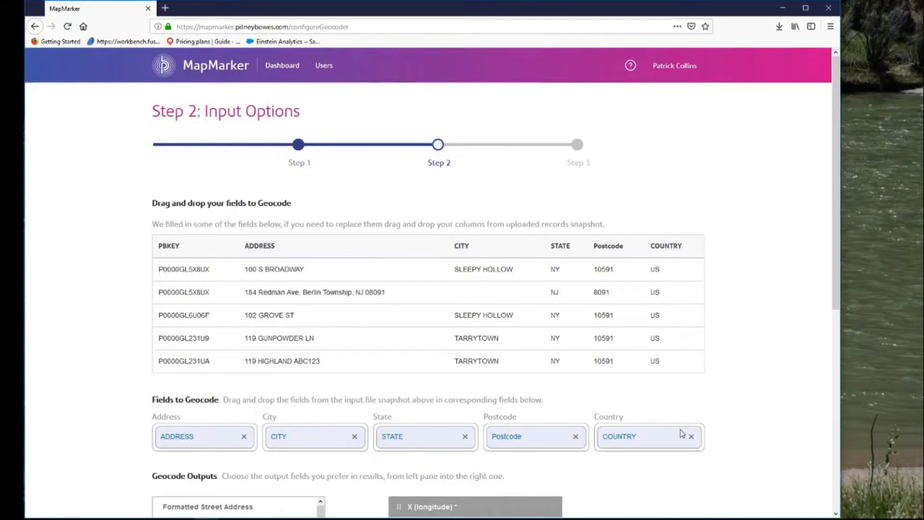
Clear the State field's mapping, try to map the COUNTRY column there, and assign PBKEY to it instead
left_click(465, 437)
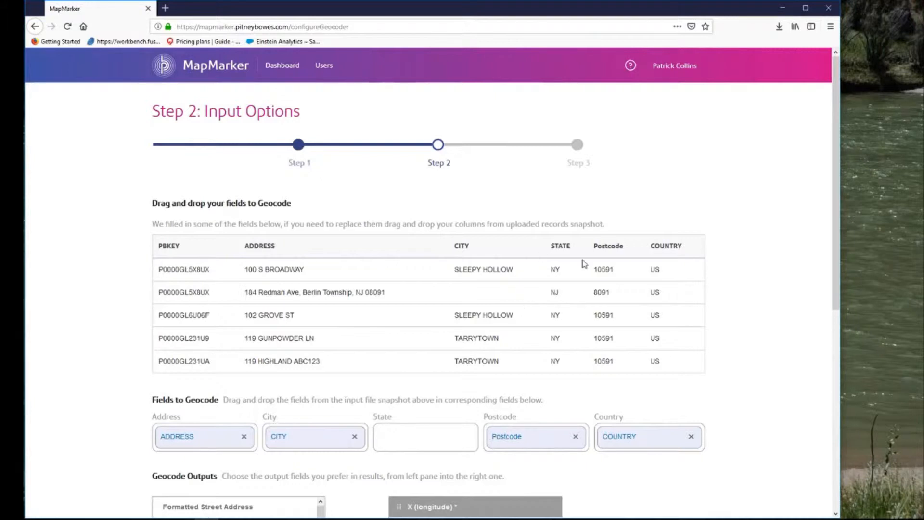
left_click_drag(666, 245, 399, 433)
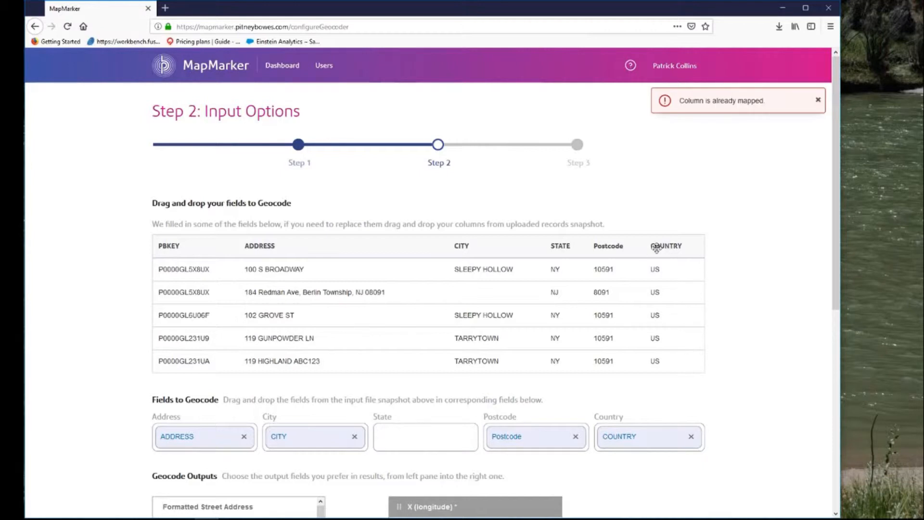
left_click_drag(658, 246, 411, 436)
left_click_drag(173, 246, 401, 433)
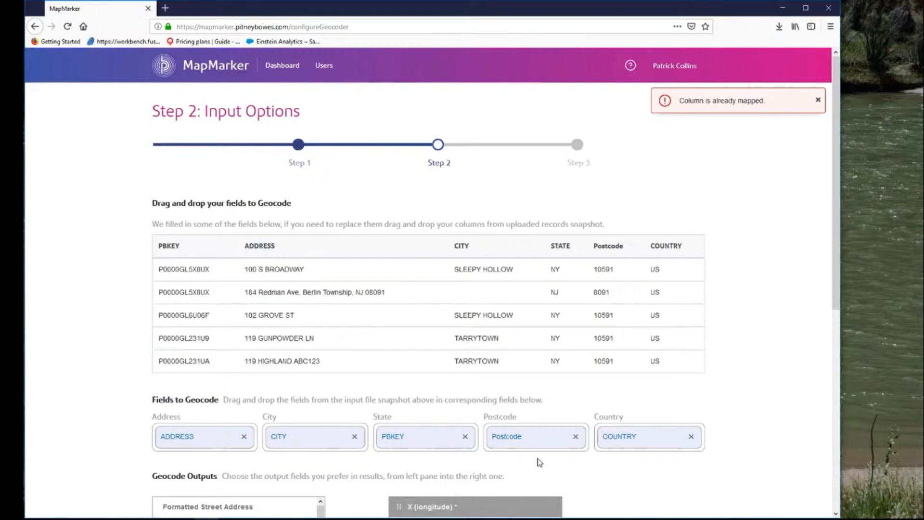
Remove the State field's current mapping and map the STATE column to it
left_click(465, 437)
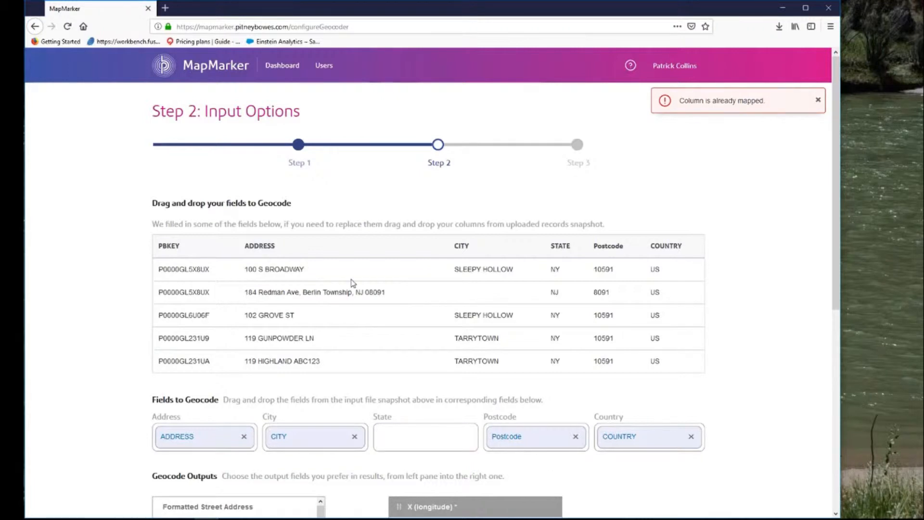
left_click_drag(563, 243, 423, 439)
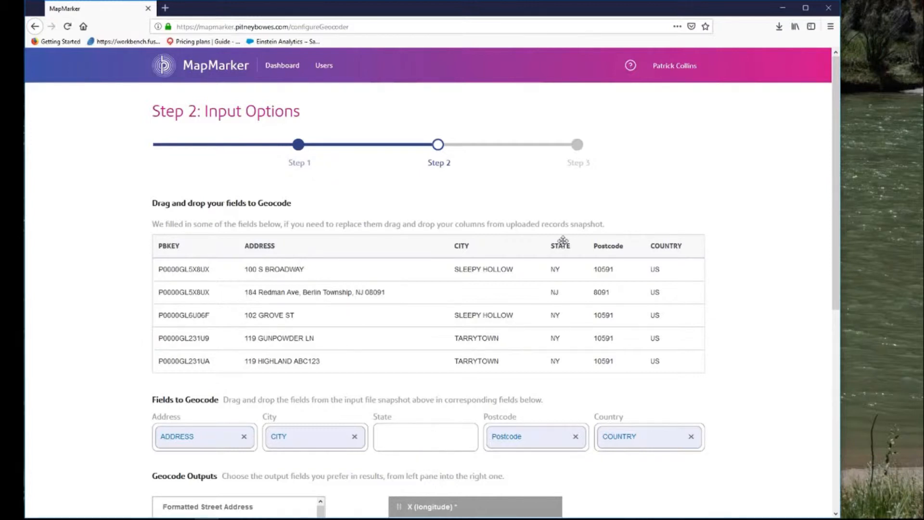
left_click_drag(563, 240, 440, 438)
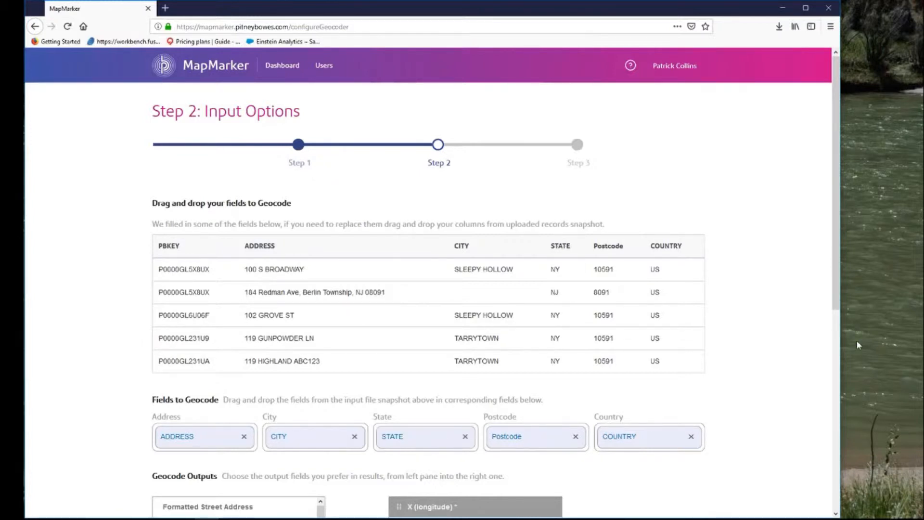
Add Match Code, MM Result Code and LOC Code to the selected geocode output fields
scroll(836, 337, "down", 6)
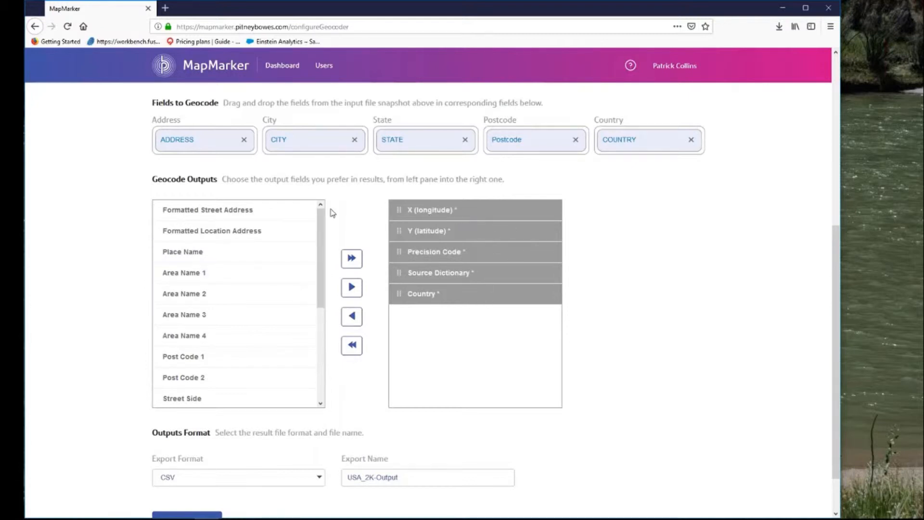
scroll(321, 248, "down", 1)
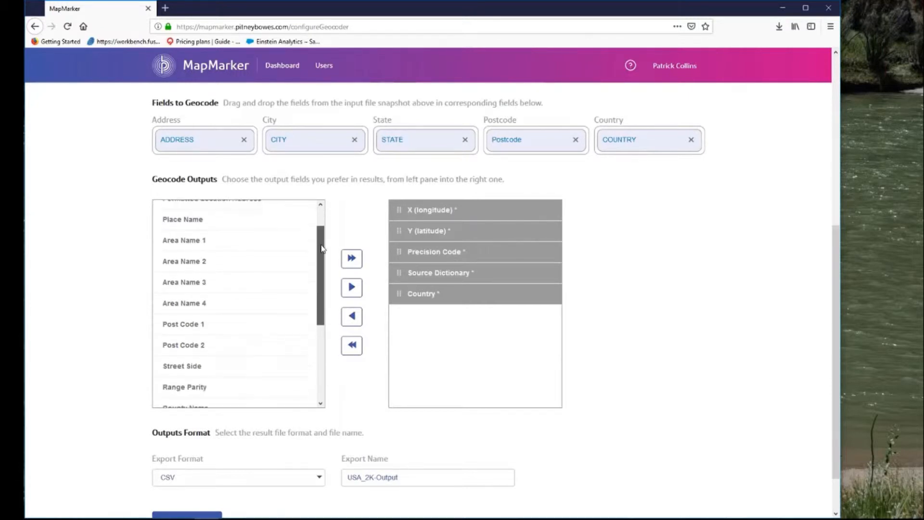
scroll(322, 248, "down", 2)
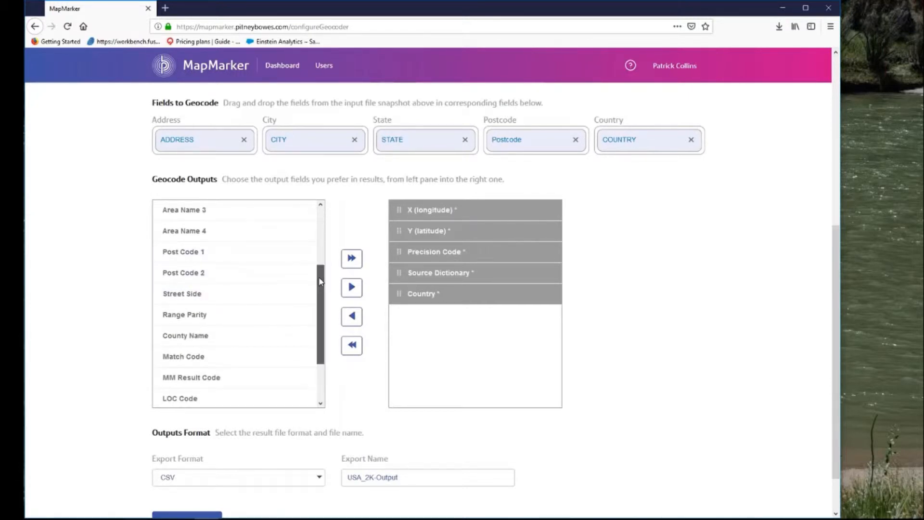
scroll(320, 282, "down", 2)
left_click(214, 292)
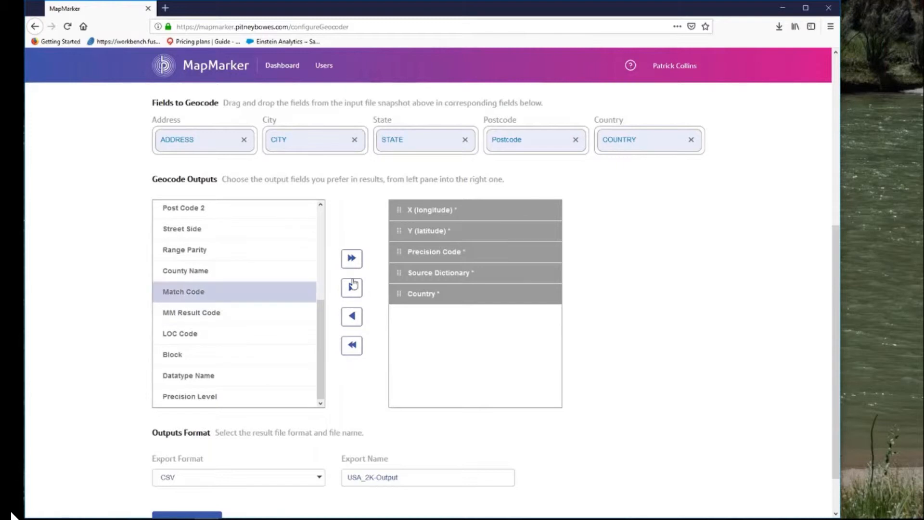
left_click(353, 285)
left_click(232, 318)
left_click(350, 288)
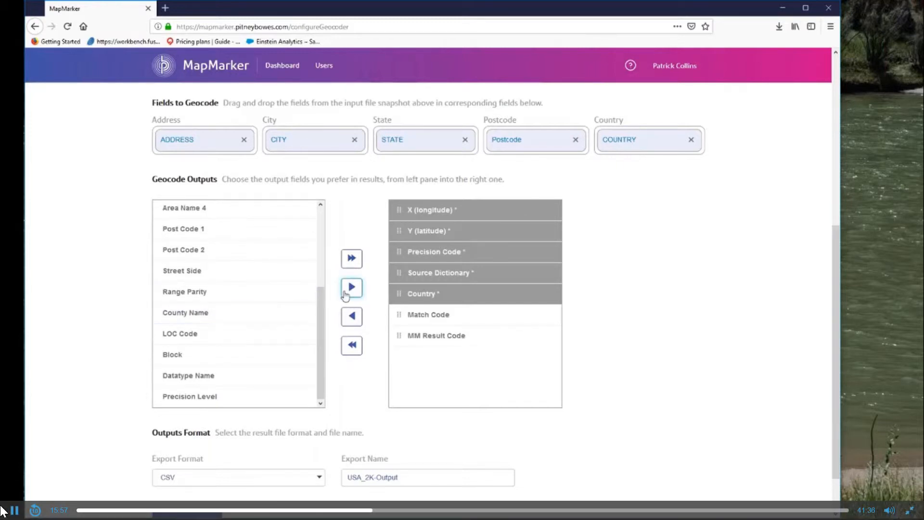
left_click(268, 337)
left_click(350, 287)
left_click(239, 361)
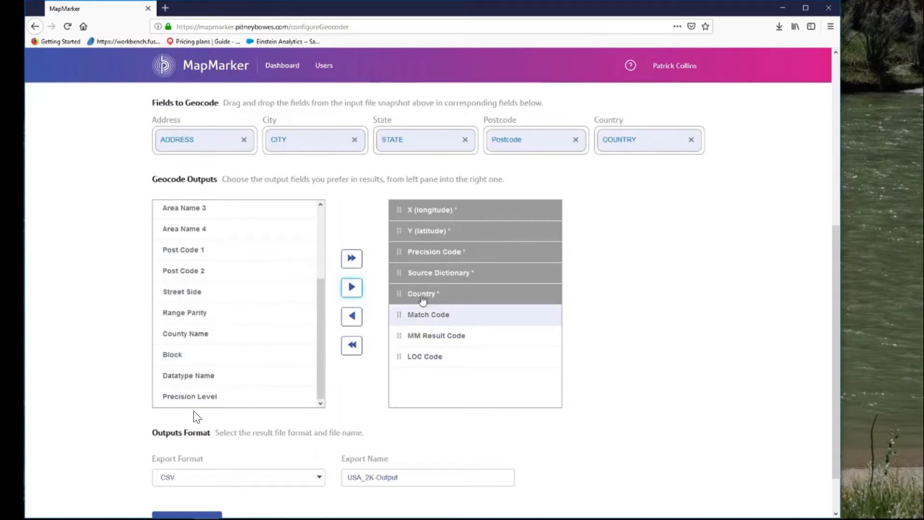
Review the export format choices, keep CSV with the export name USA_2K-Output, and continue to the geocode options
scroll(691, 291, "down", 1)
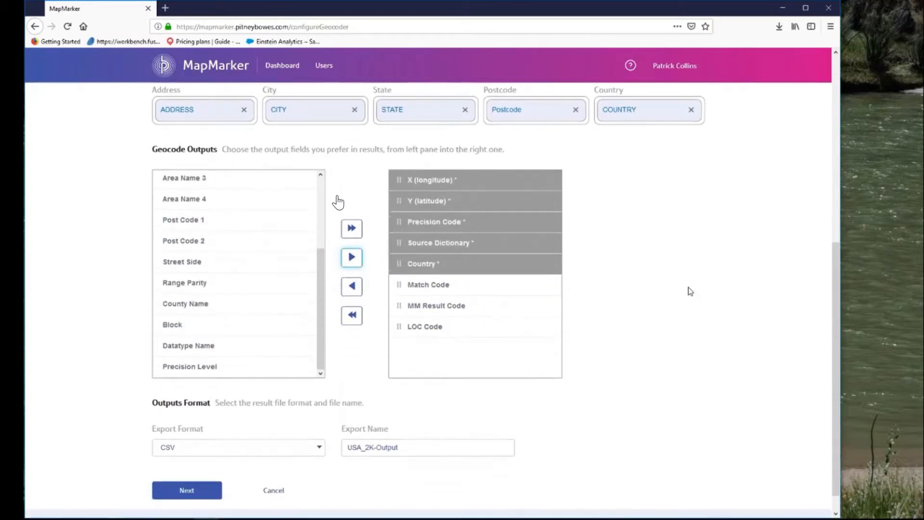
scroll(690, 292, "down", 1)
left_click(321, 426)
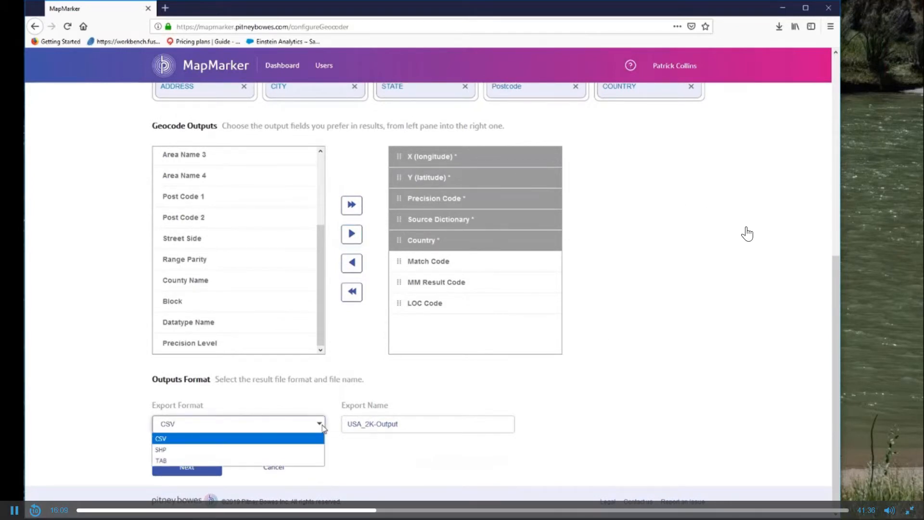
left_click(322, 426)
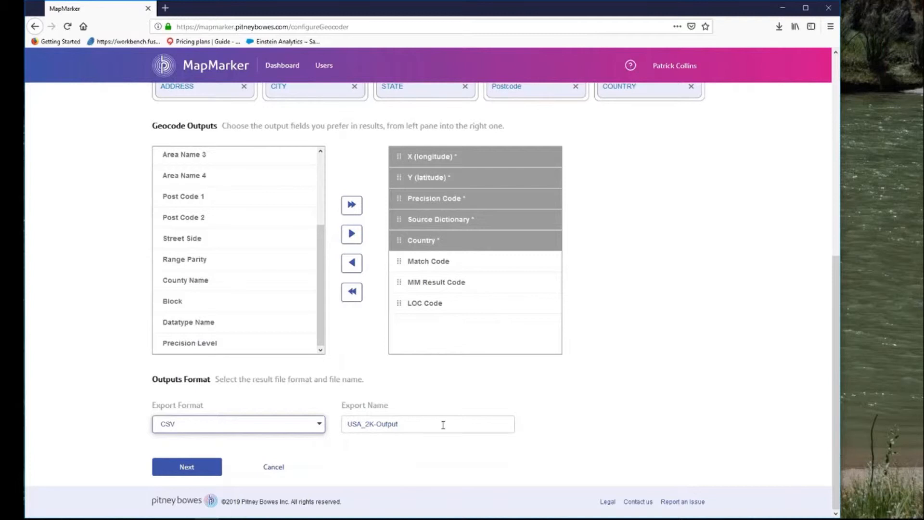
left_click(202, 470)
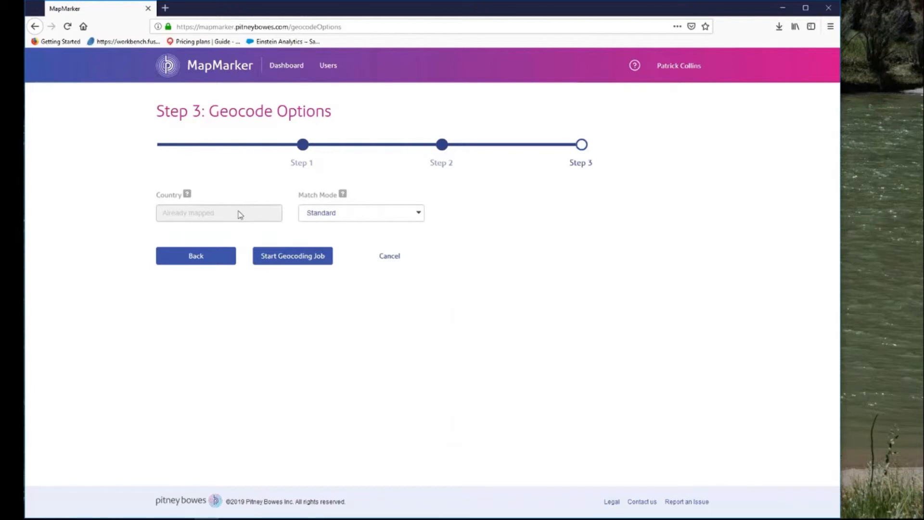
Check the match mode choices, keep Standard, and start the geocoding job
left_click(423, 212)
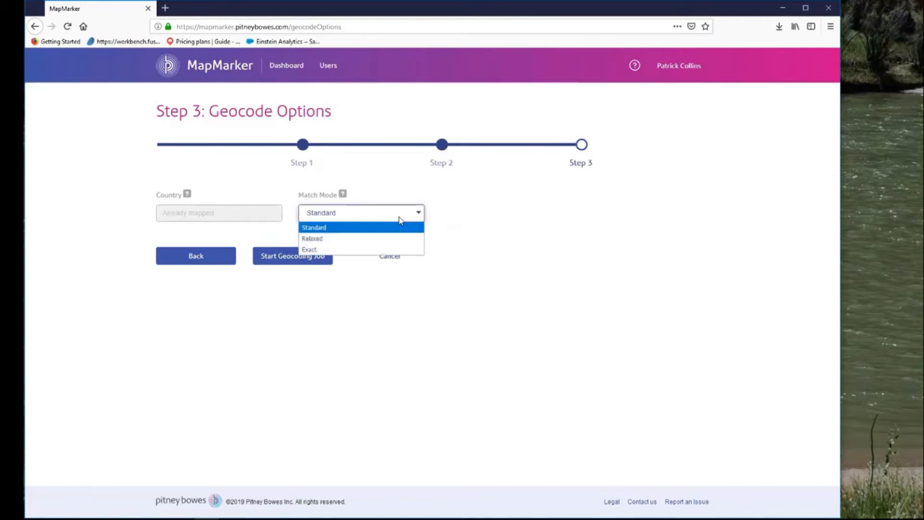
left_click(521, 234)
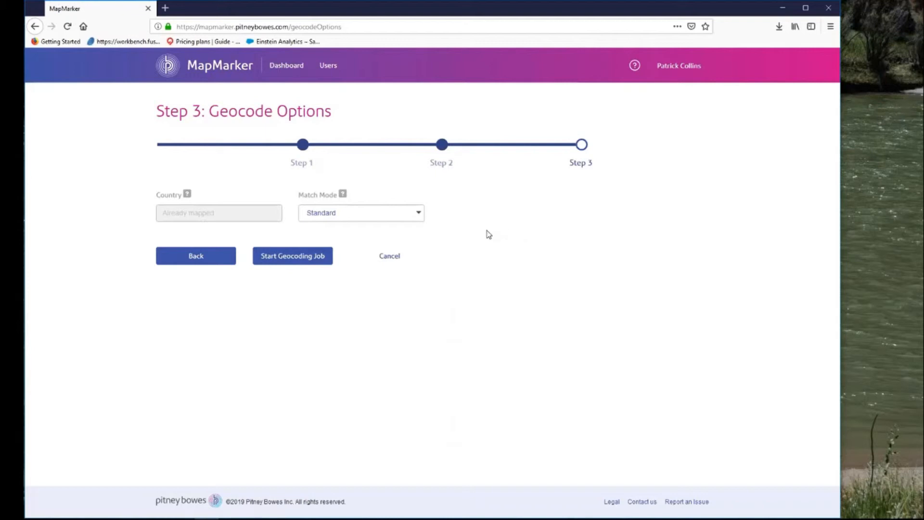
left_click(299, 259)
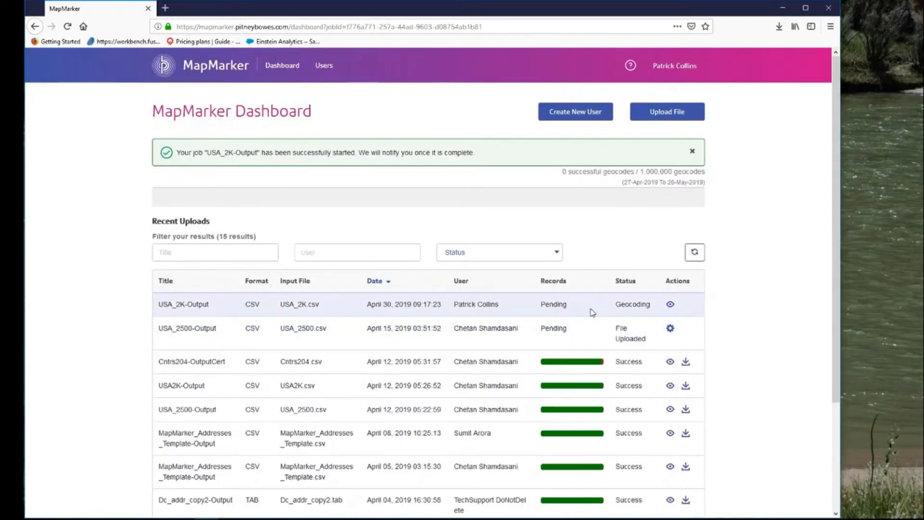
Refresh the recent uploads list and open the result details of the Cntrs204-OutputCert job
left_click(695, 252)
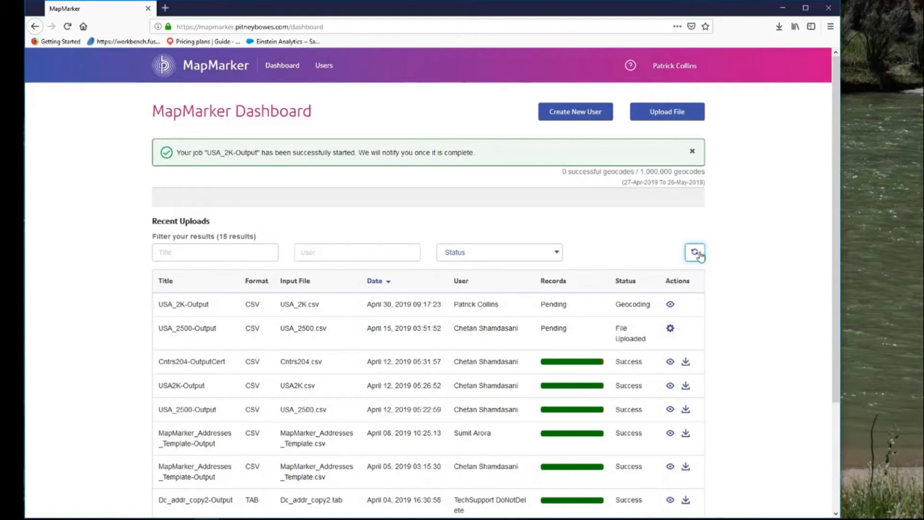
left_click(695, 226)
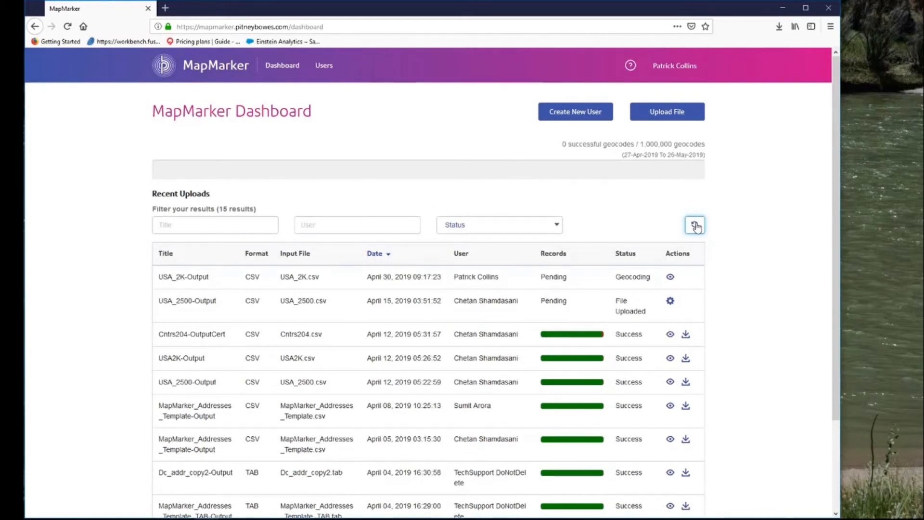
left_click(695, 225)
left_click(670, 335)
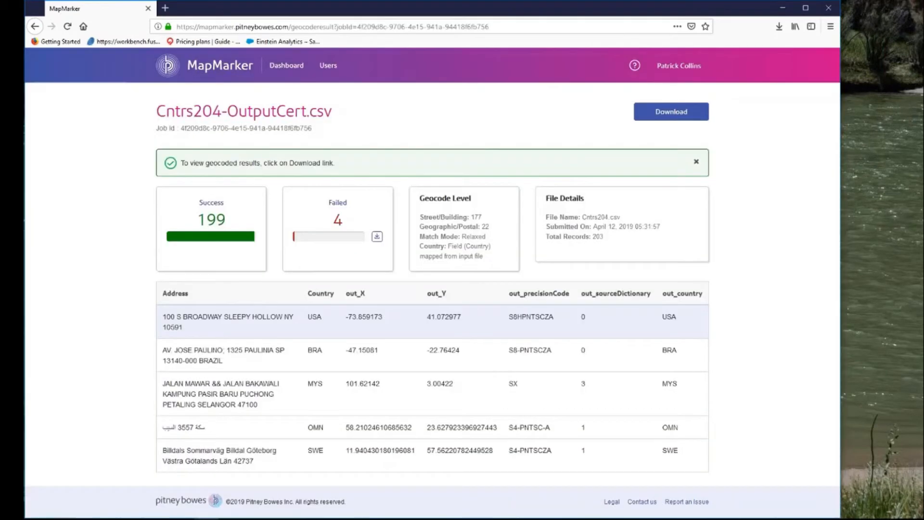